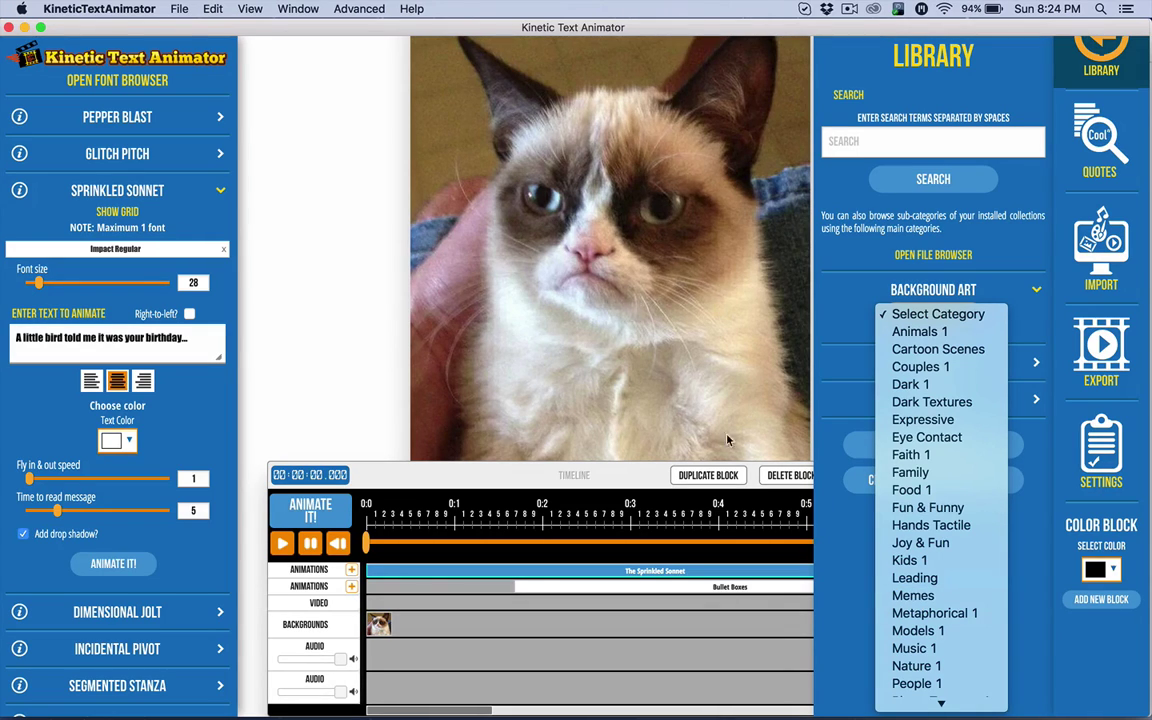
Step: Choose Memes as the Background Art category in the Library panel
click(926, 602)
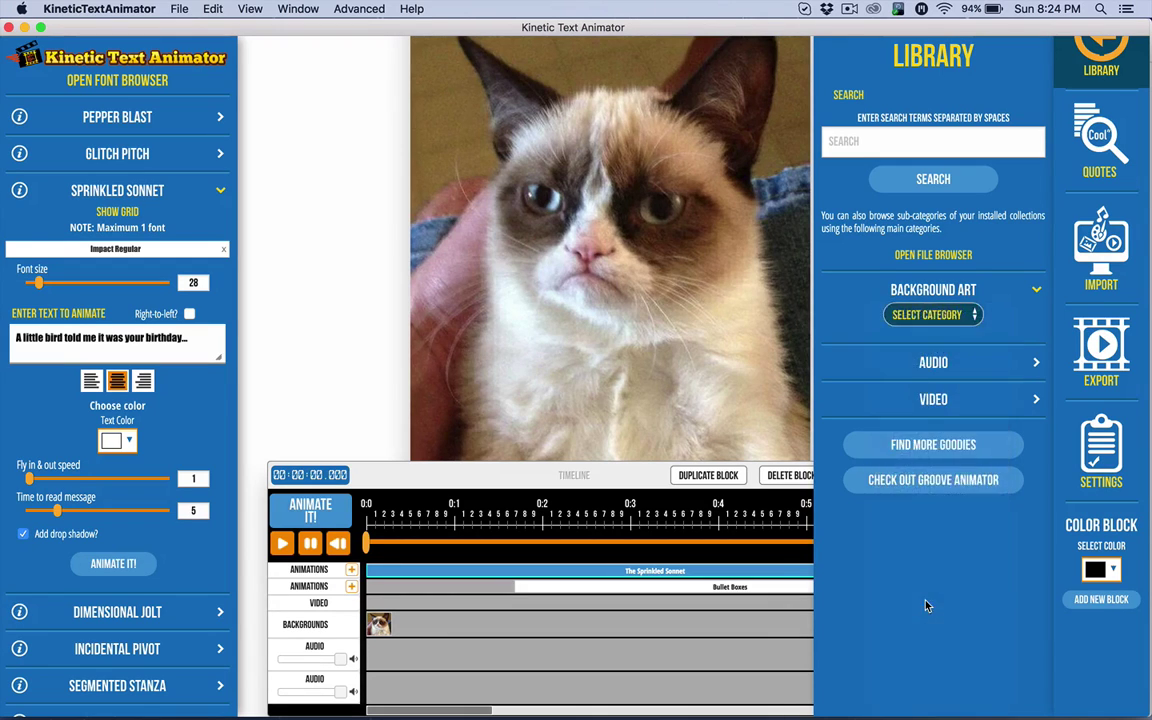
Step: Preview several meme thumbnails in the Memes Assets window
mouse_move(422, 388)
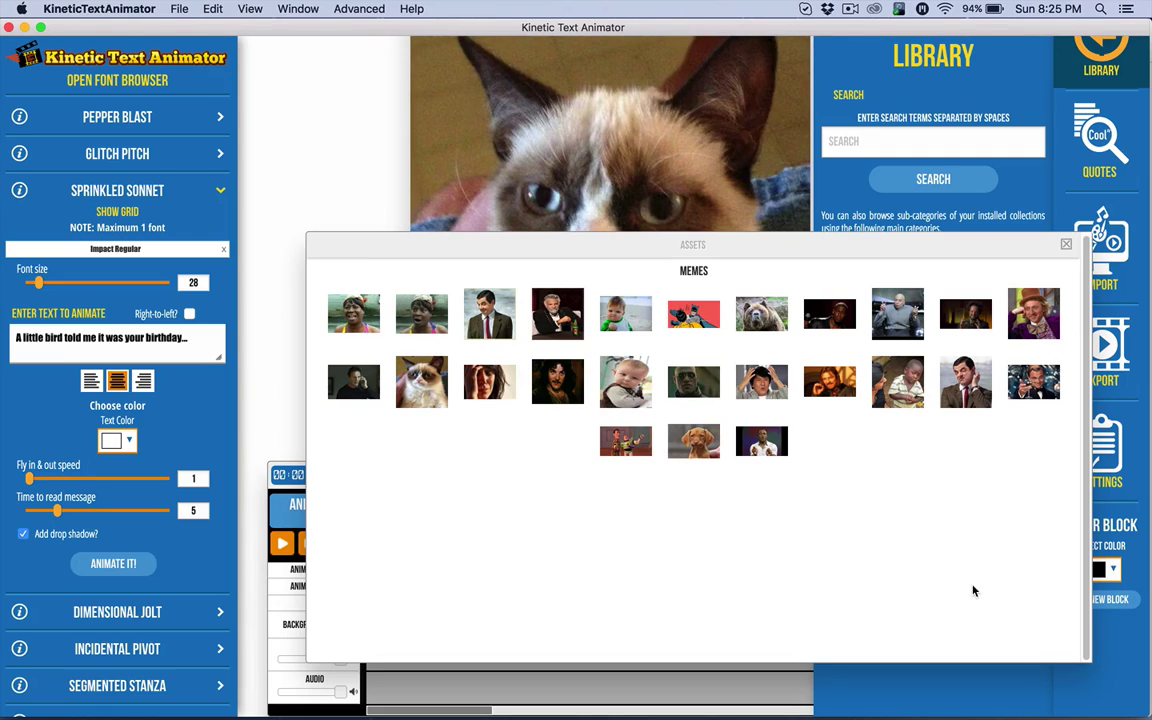
mouse_move(829, 379)
mouse_move(562, 392)
mouse_move(346, 401)
mouse_move(760, 317)
click(1066, 248)
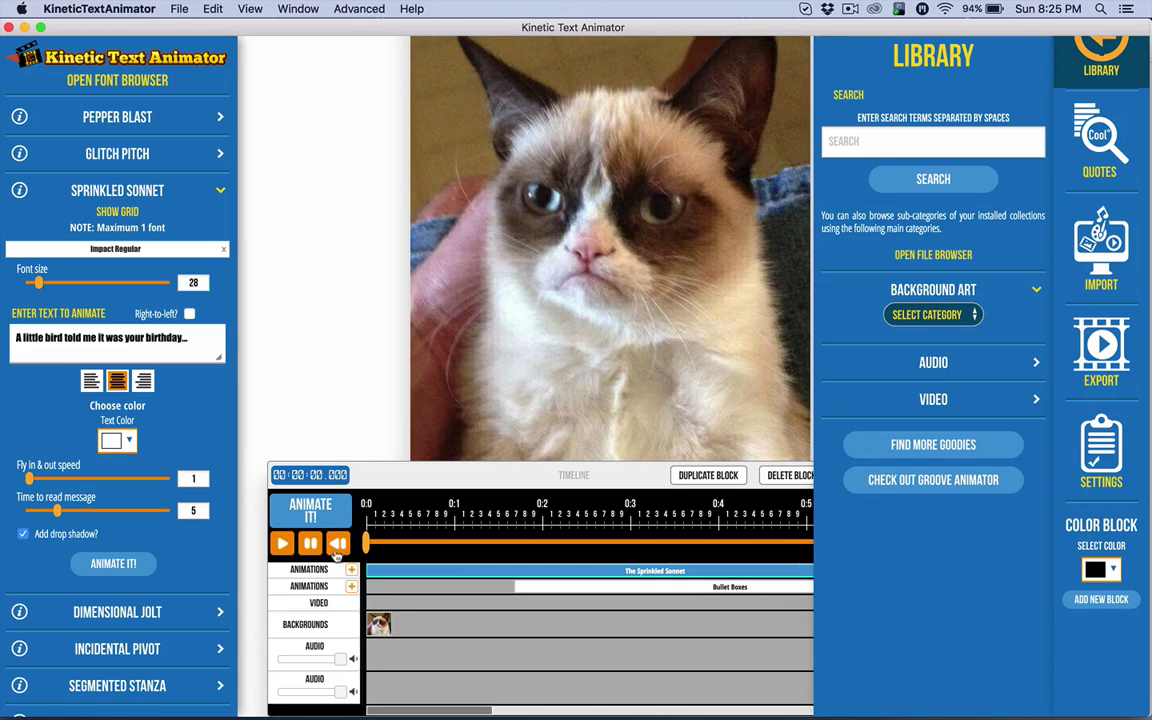
click(282, 545)
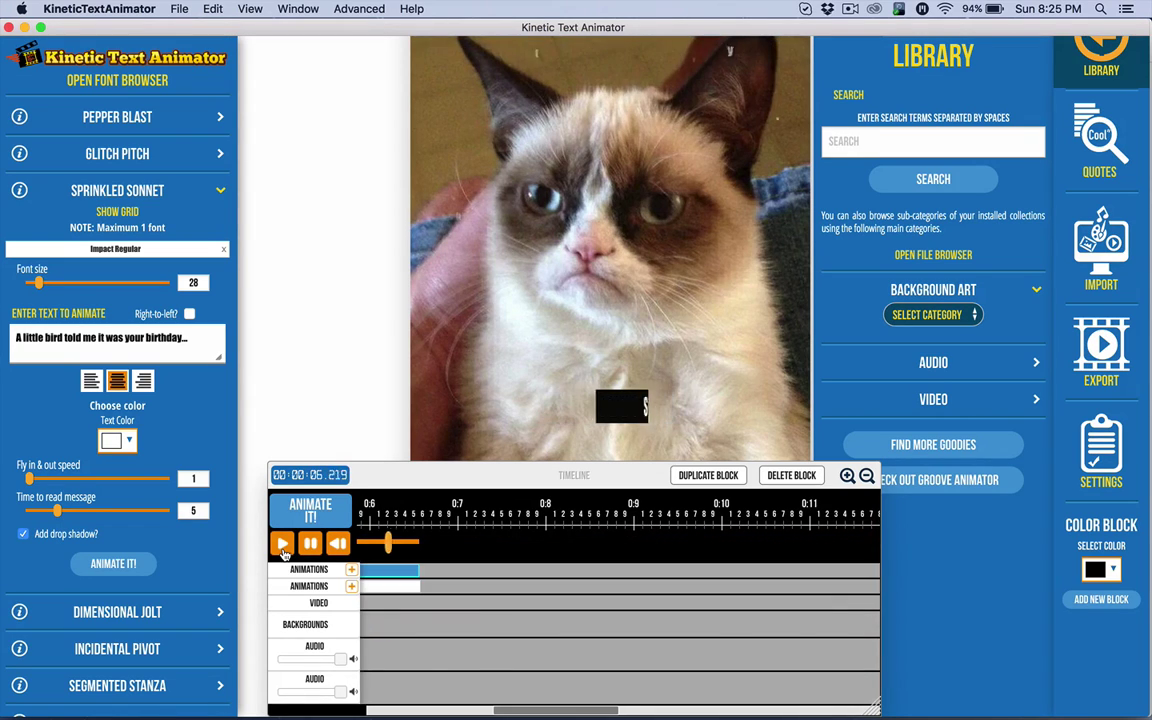
click(338, 544)
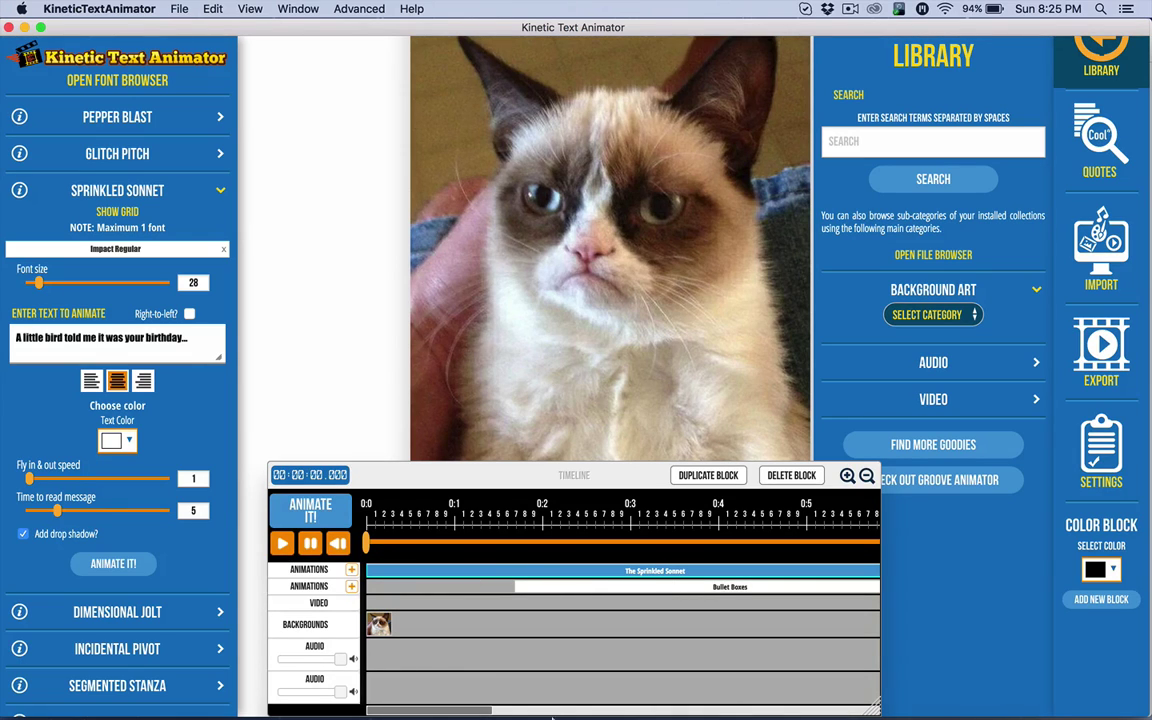
mouse_move(810, 708)
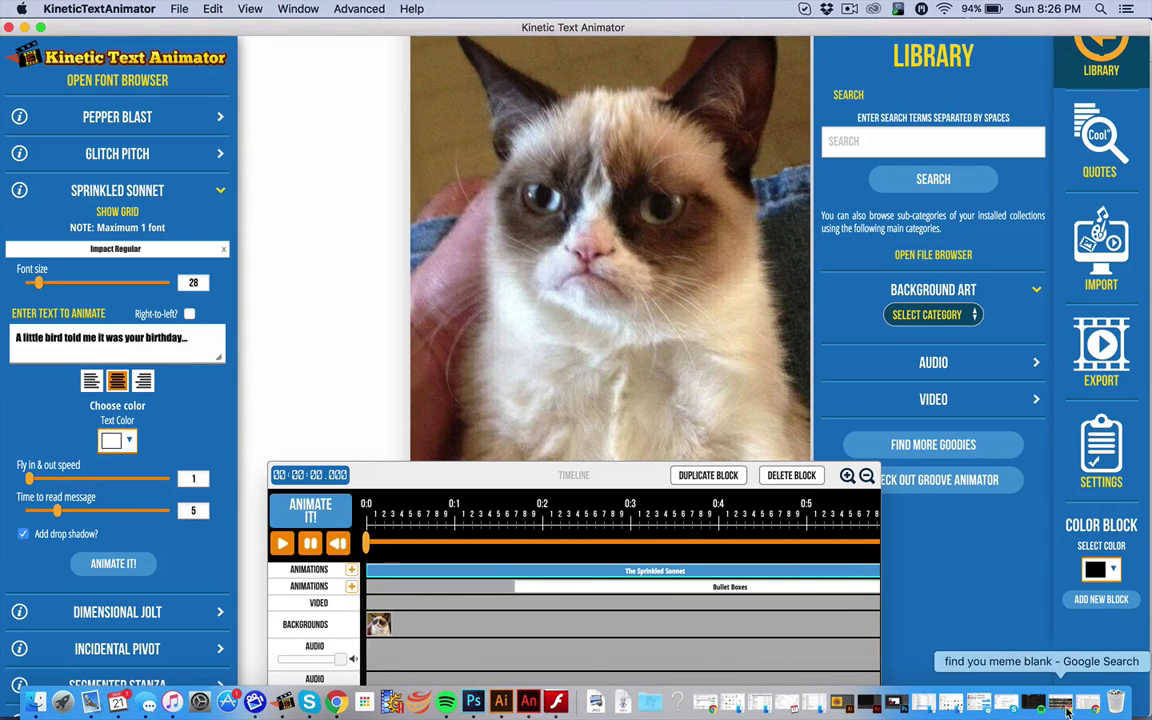
Step: Run a Google image search for 'grump birthday meme', then minimize the browser
click(1066, 712)
drag(270, 123, 3, 117)
text(grump )
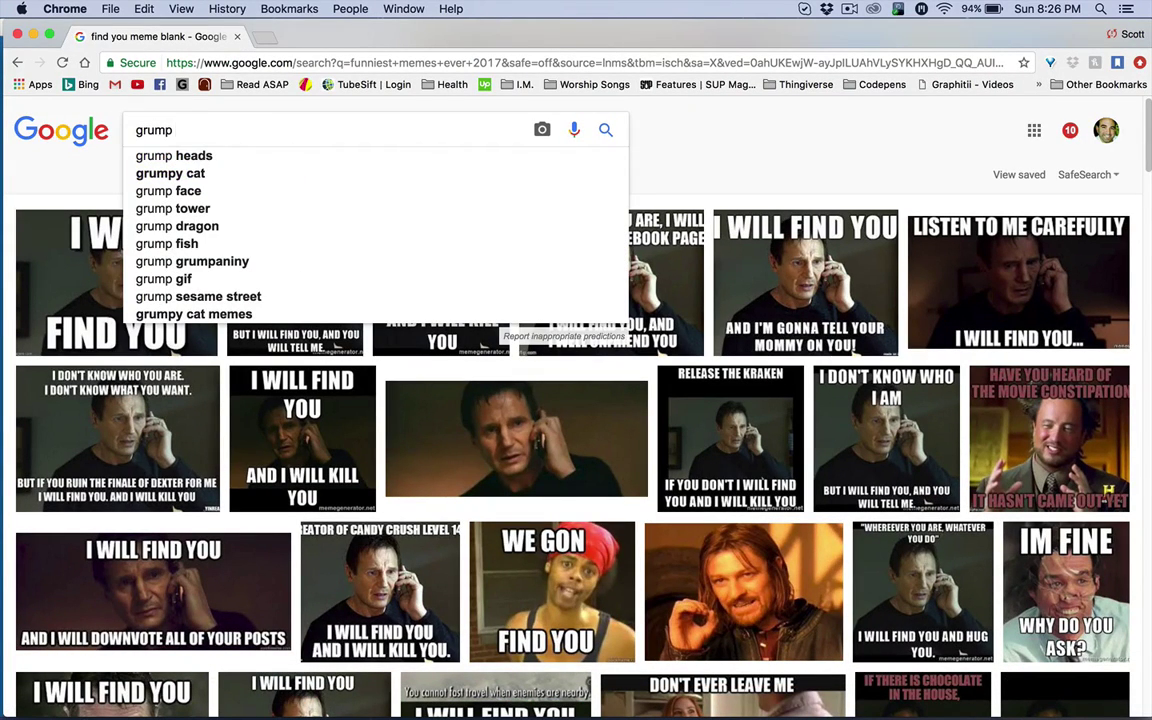
text(b)
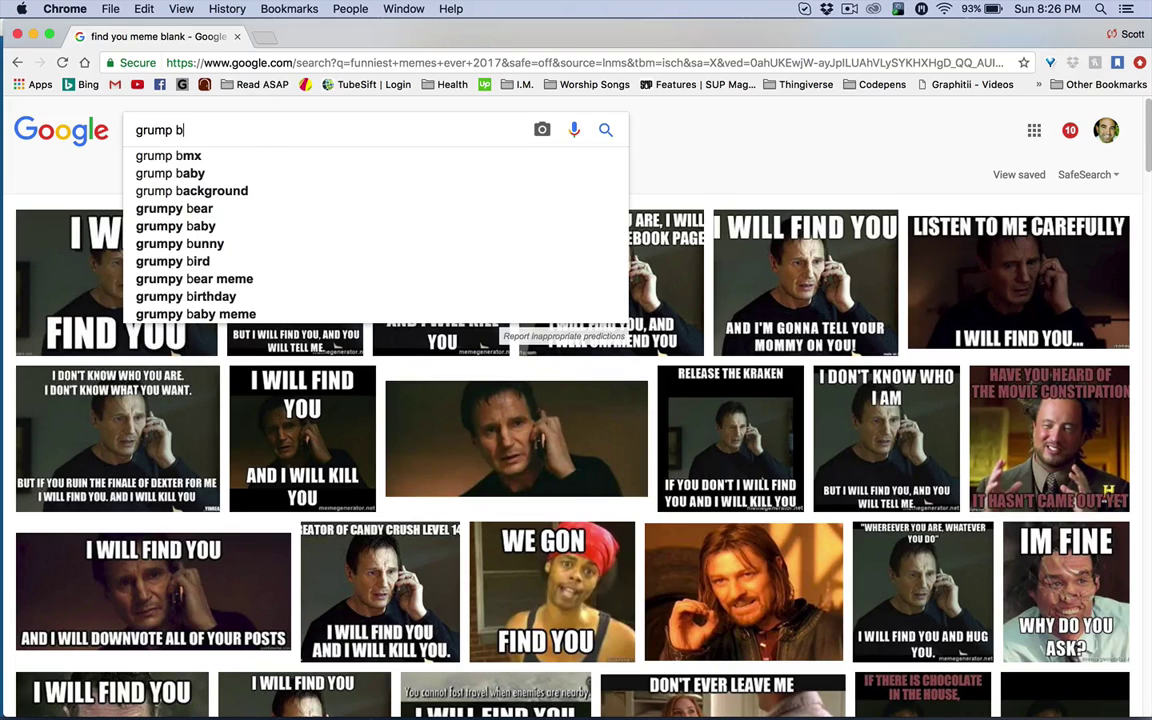
text(ri)
key(BackSpace)
key(BackSpace)
text(irthday m)
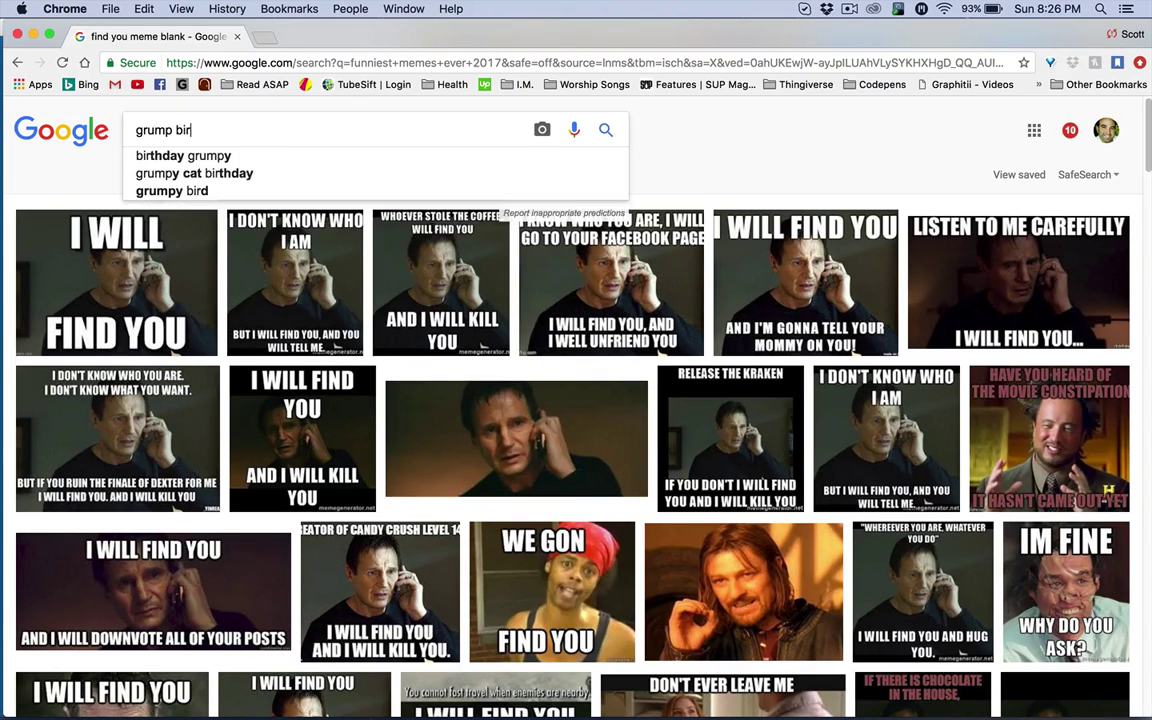
text(eme)
key(Return)
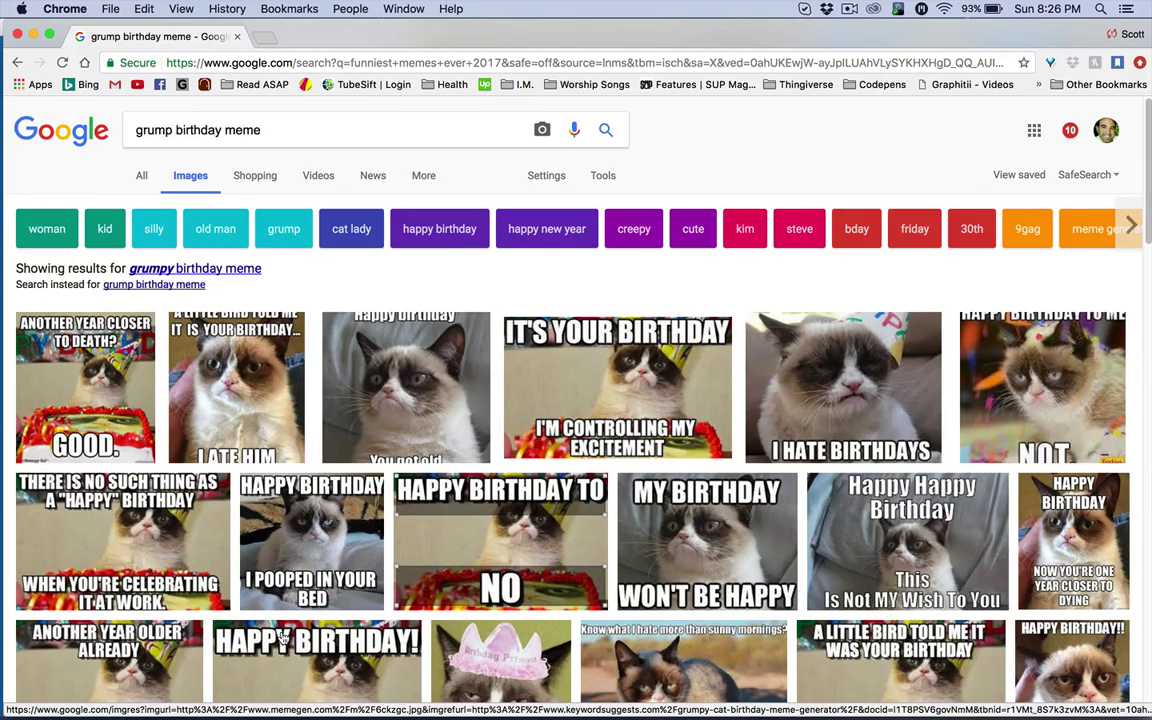
click(33, 34)
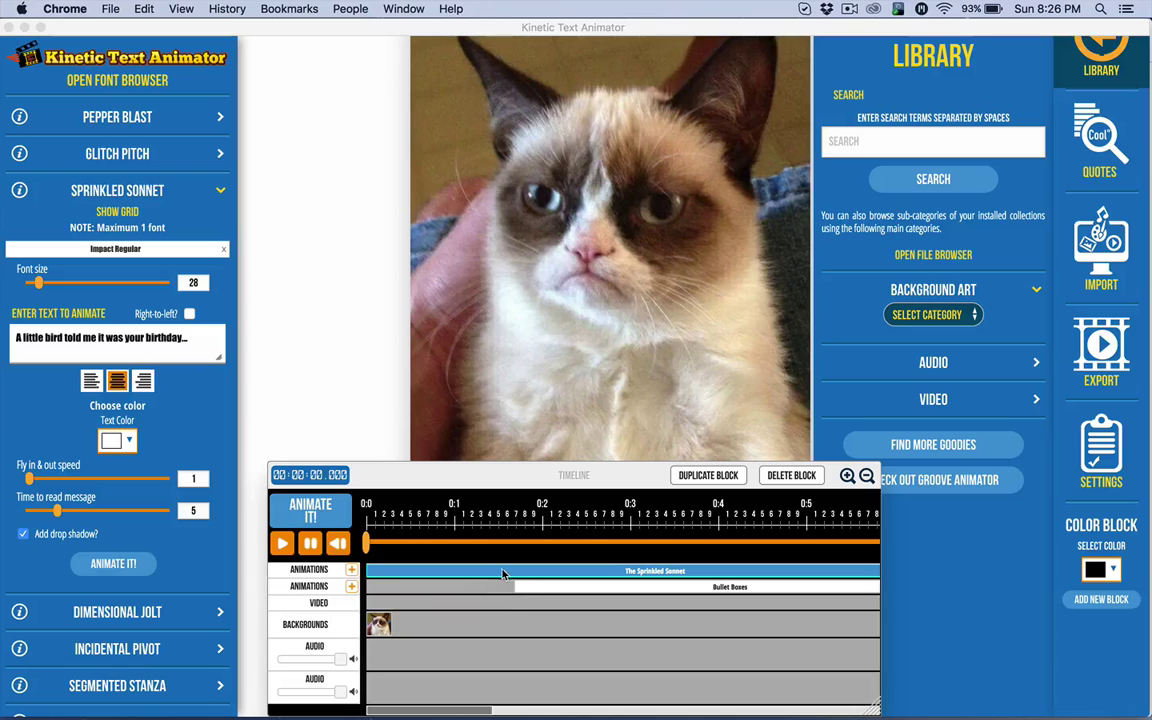
Step: Select the Bullet Boxes caption block and preview both captions at about 0:04
click(468, 569)
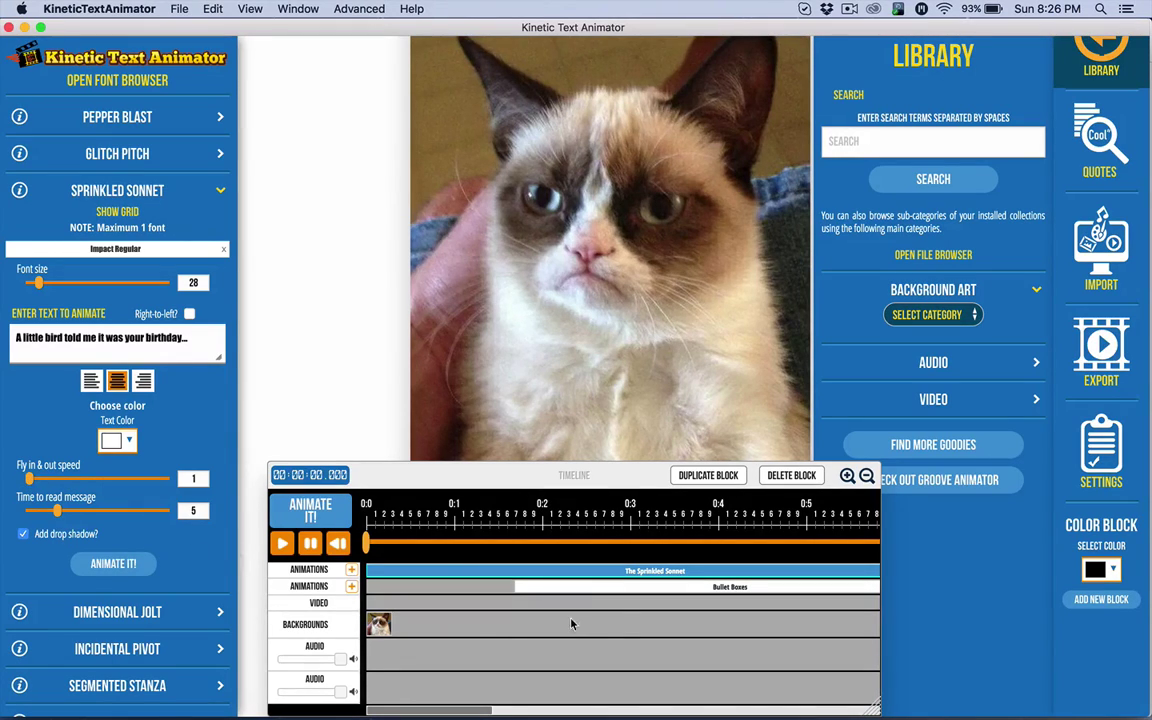
scroll(165, 477, down, 5)
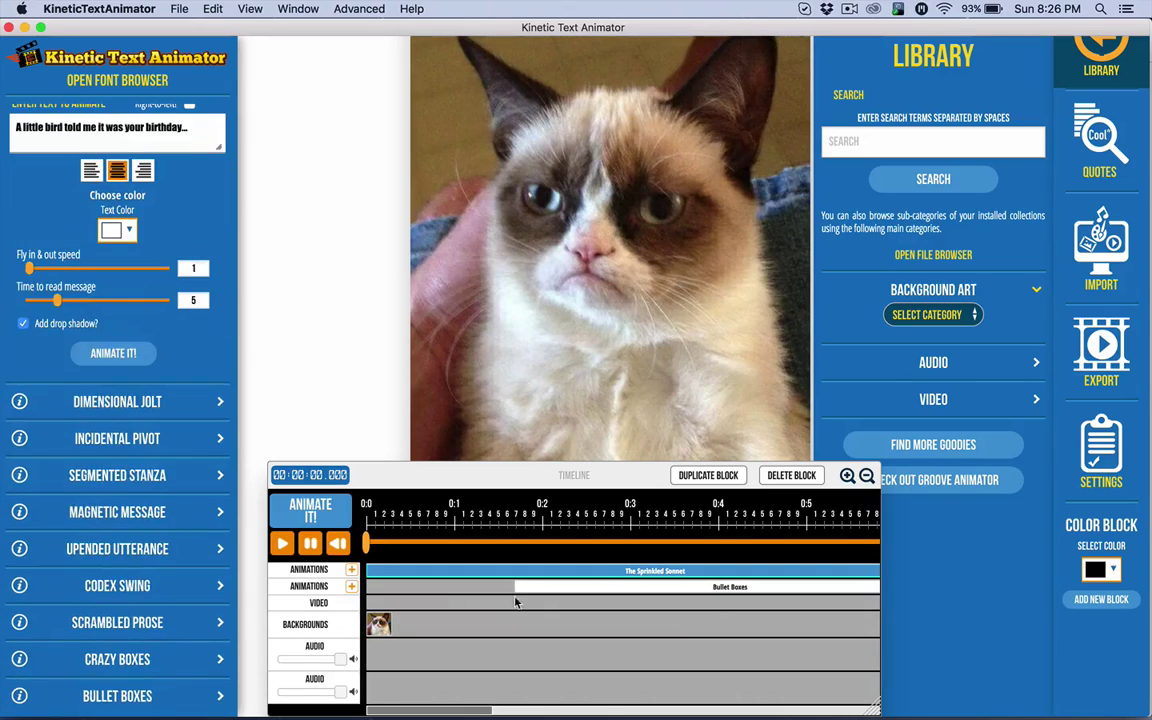
click(593, 588)
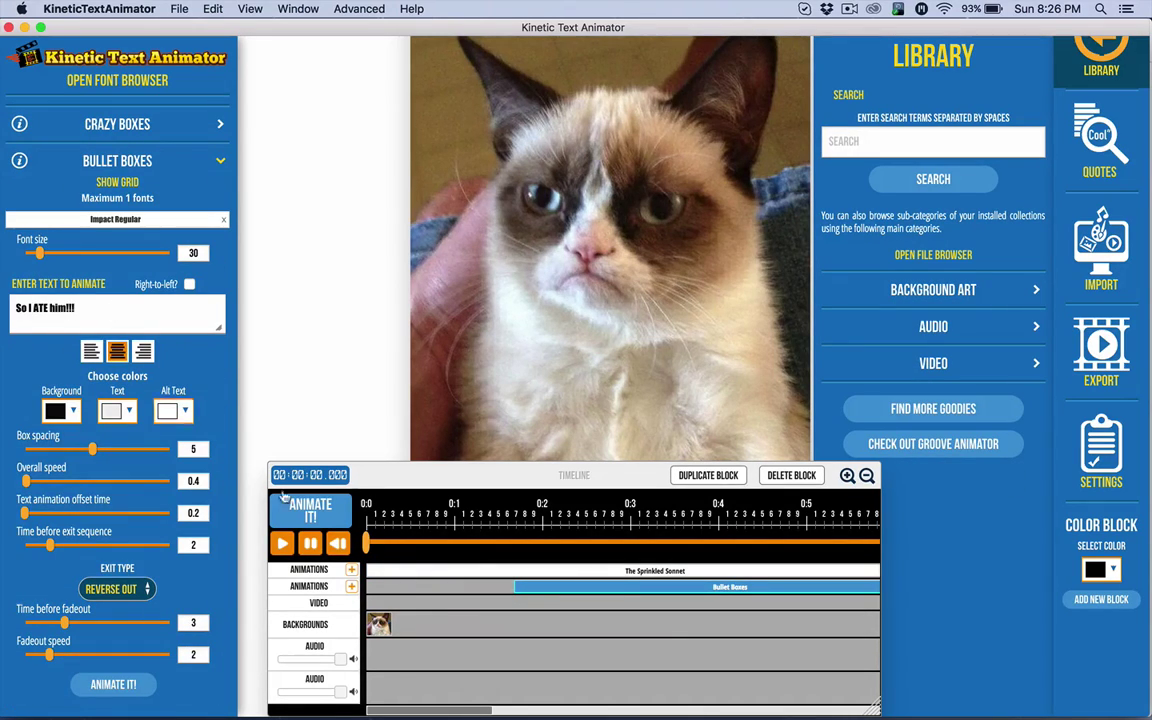
click(735, 552)
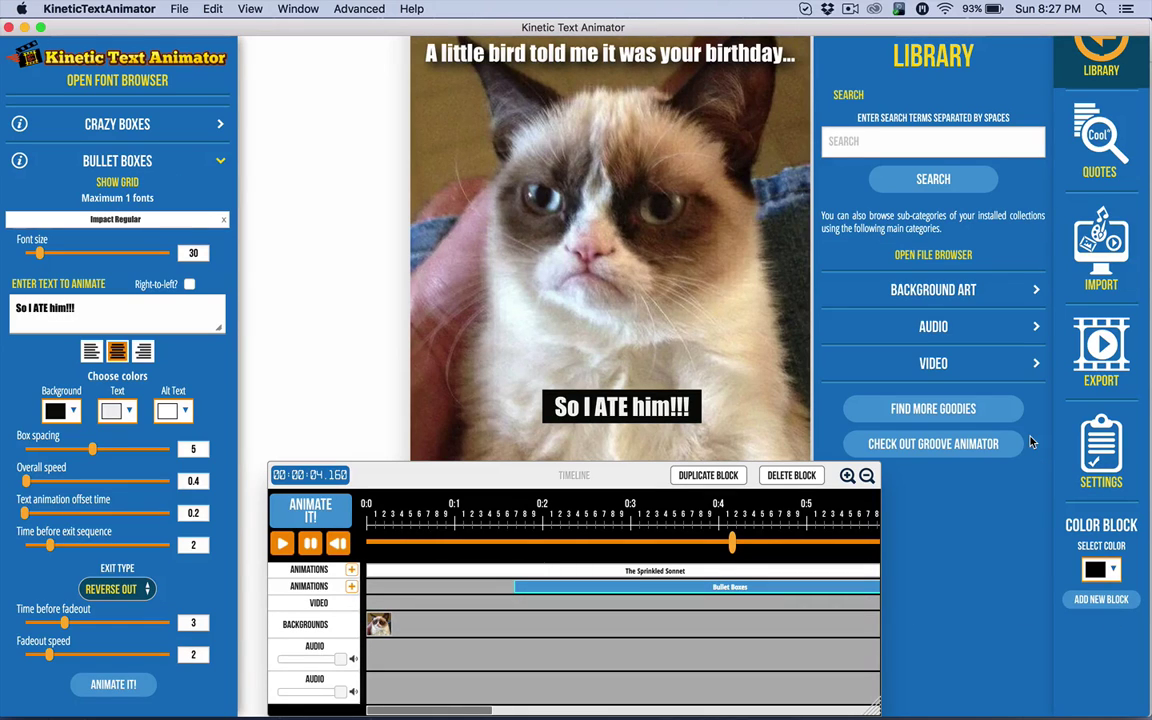
Step: Refine the image search to 'grump birthday meme clean'
mouse_move(745, 716)
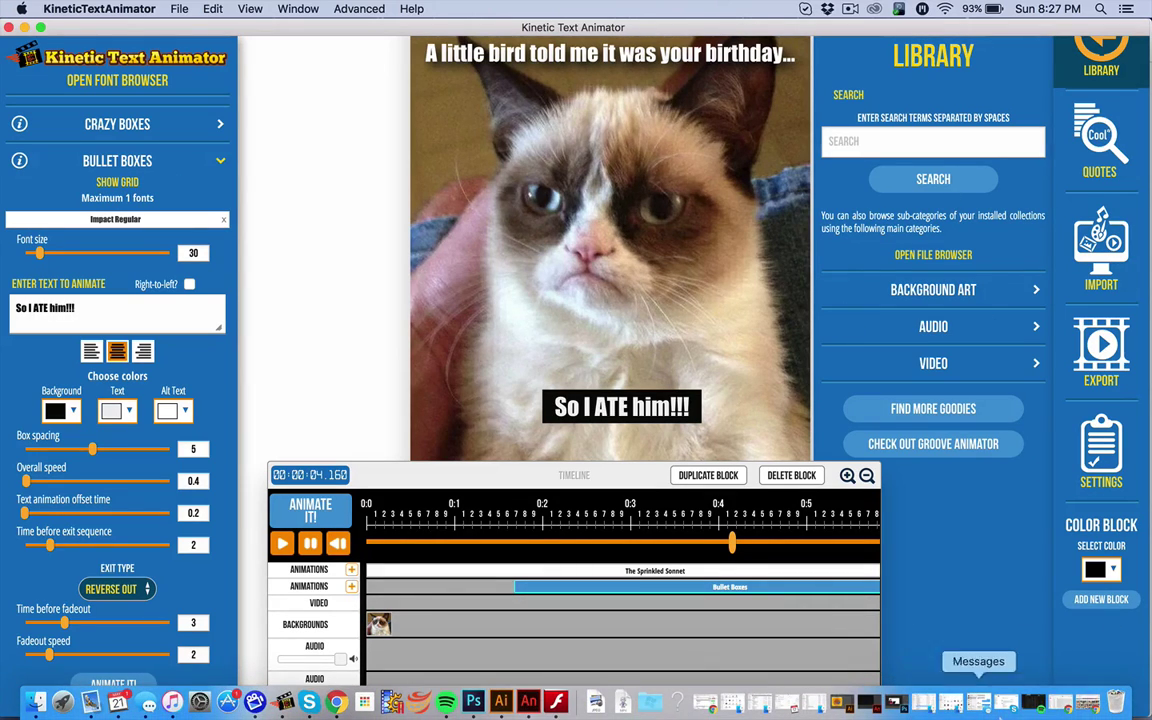
click(1035, 705)
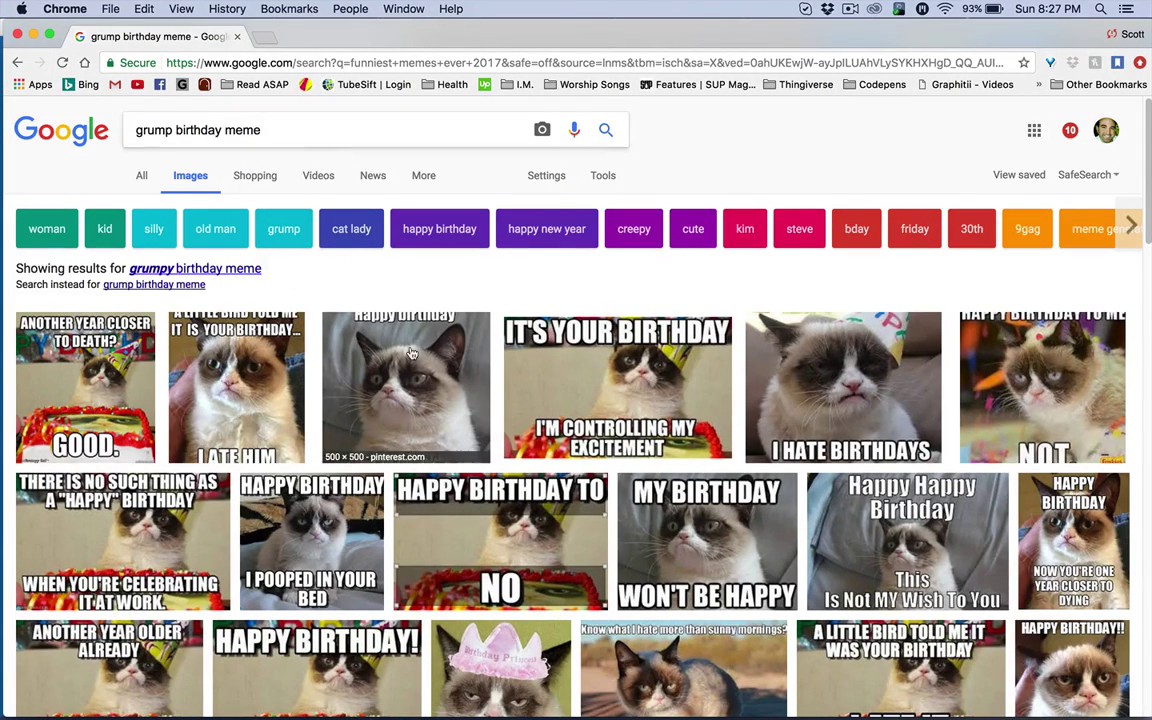
click(295, 128)
text(clean)
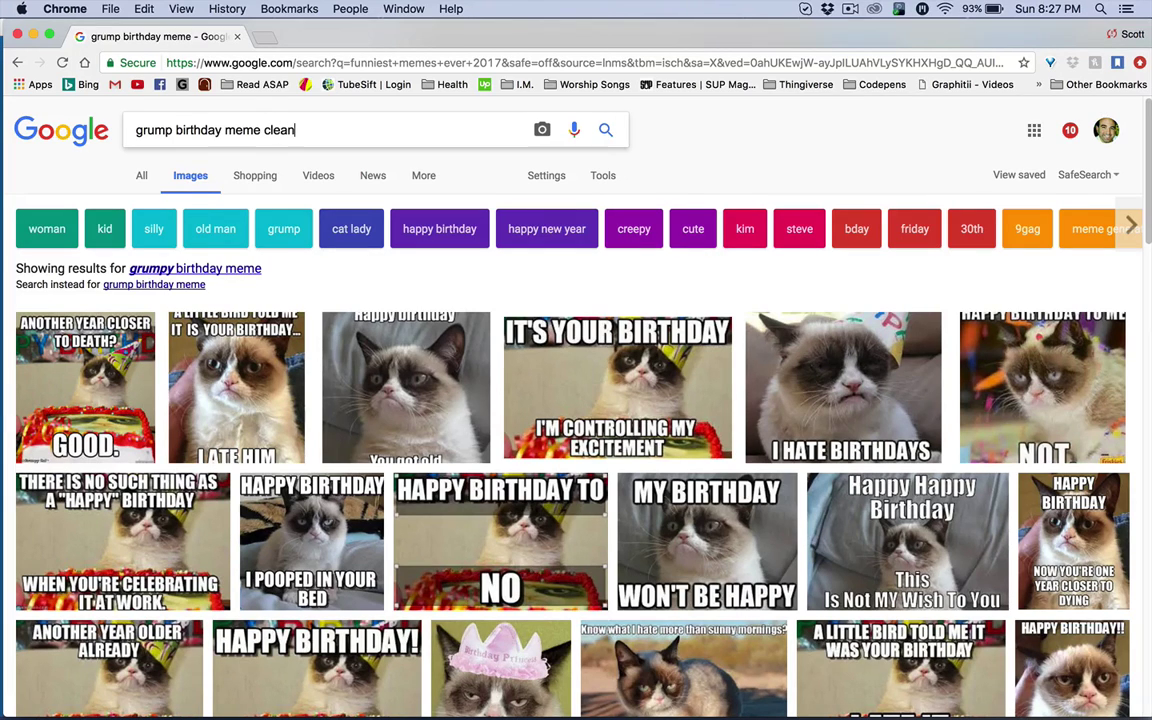
key(Return)
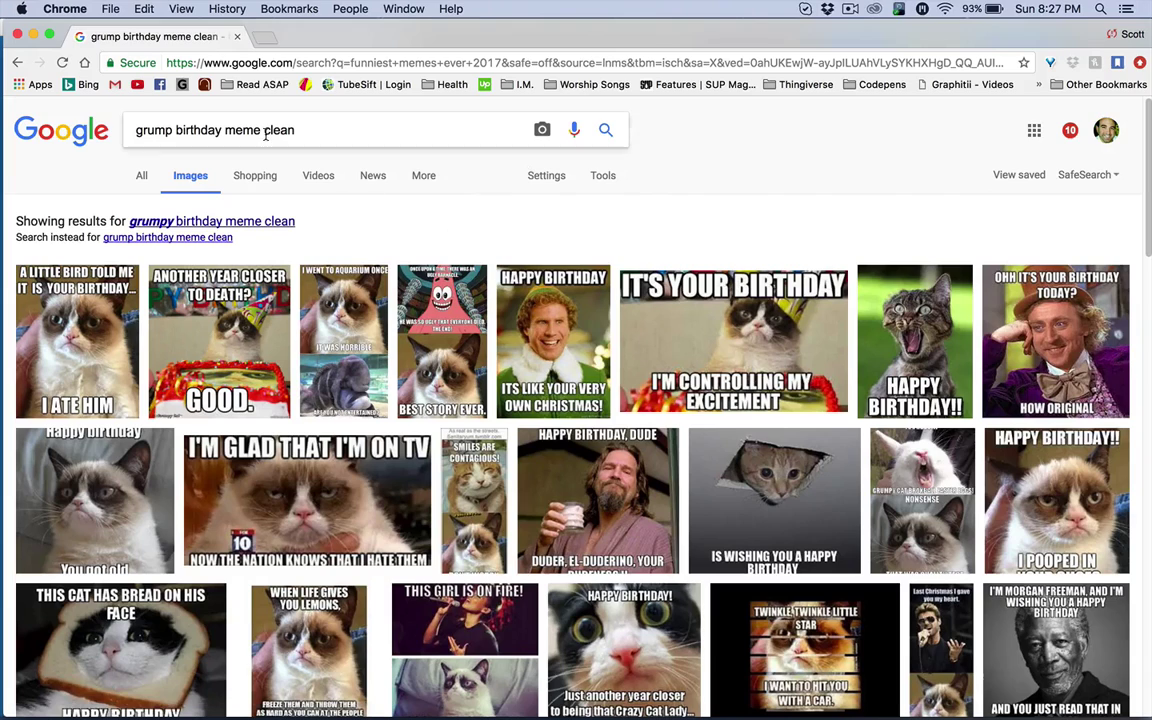
Step: Search images for 'funny meme blank', browse the results, then hide the browser
drag(308, 129, 16, 96)
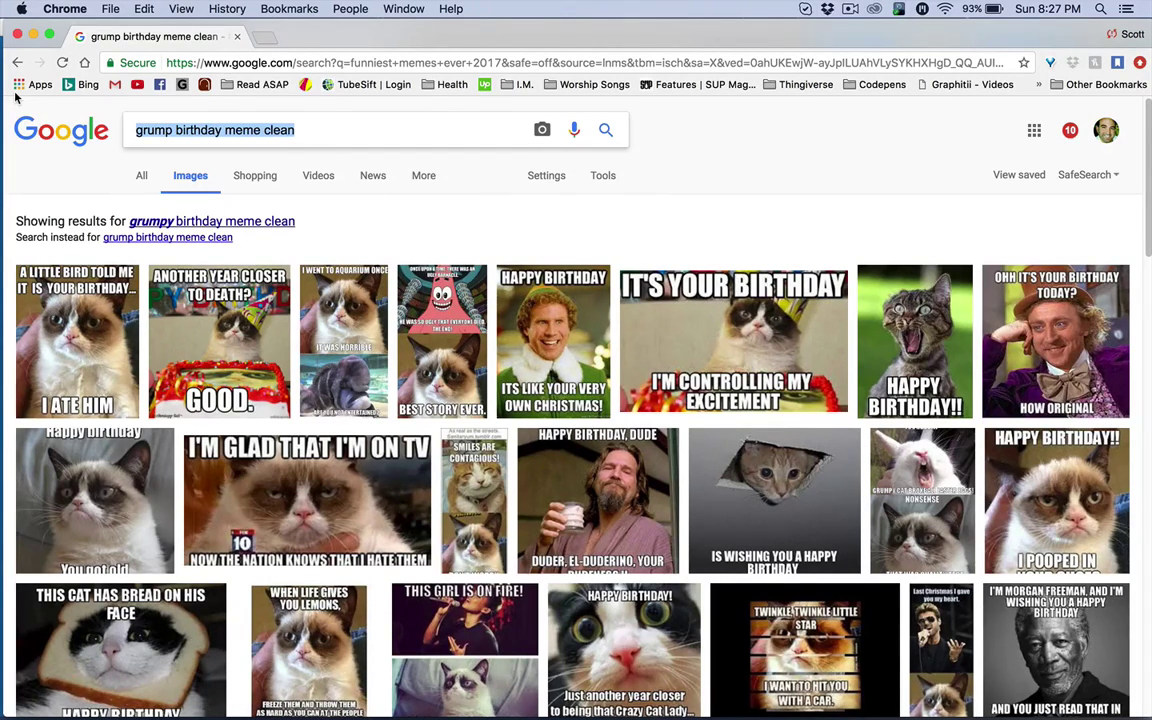
text(b)
key(BackSpace)
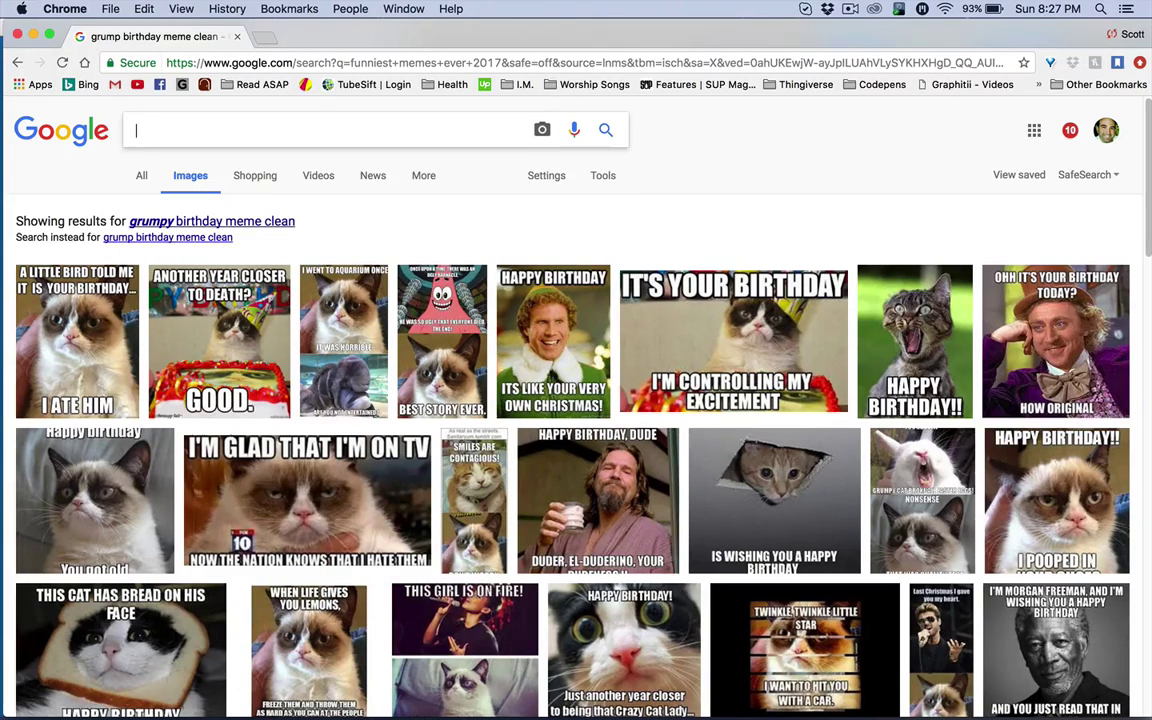
text(funny meme)
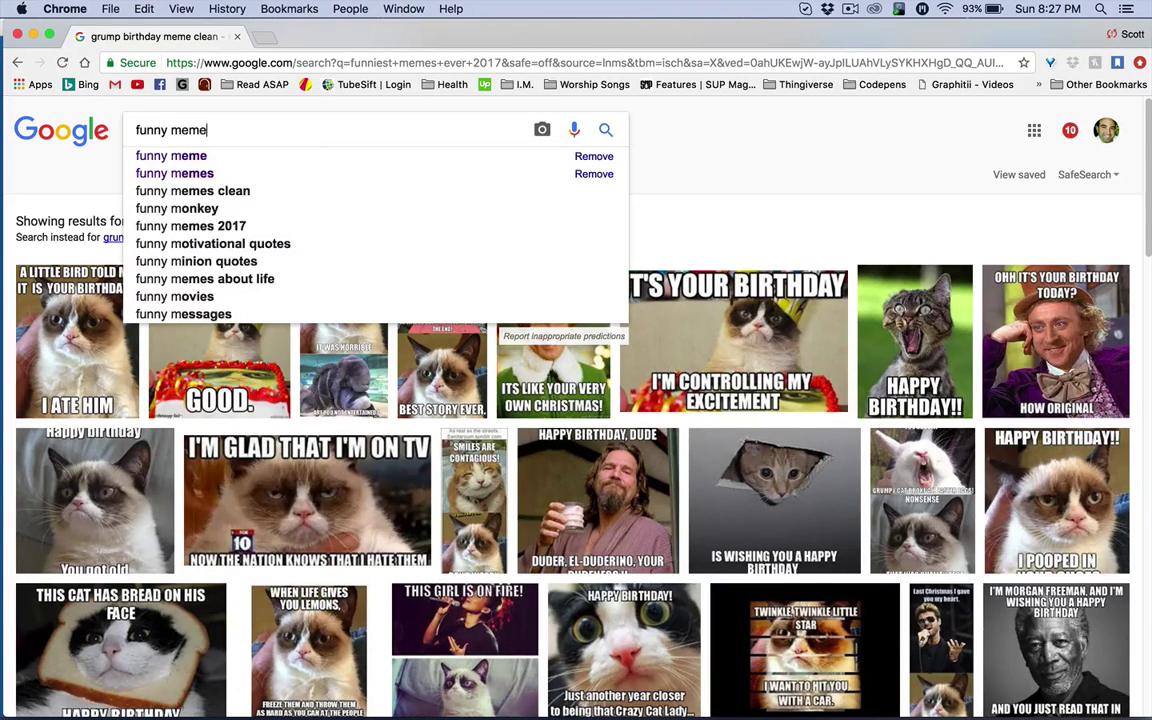
text( blank)
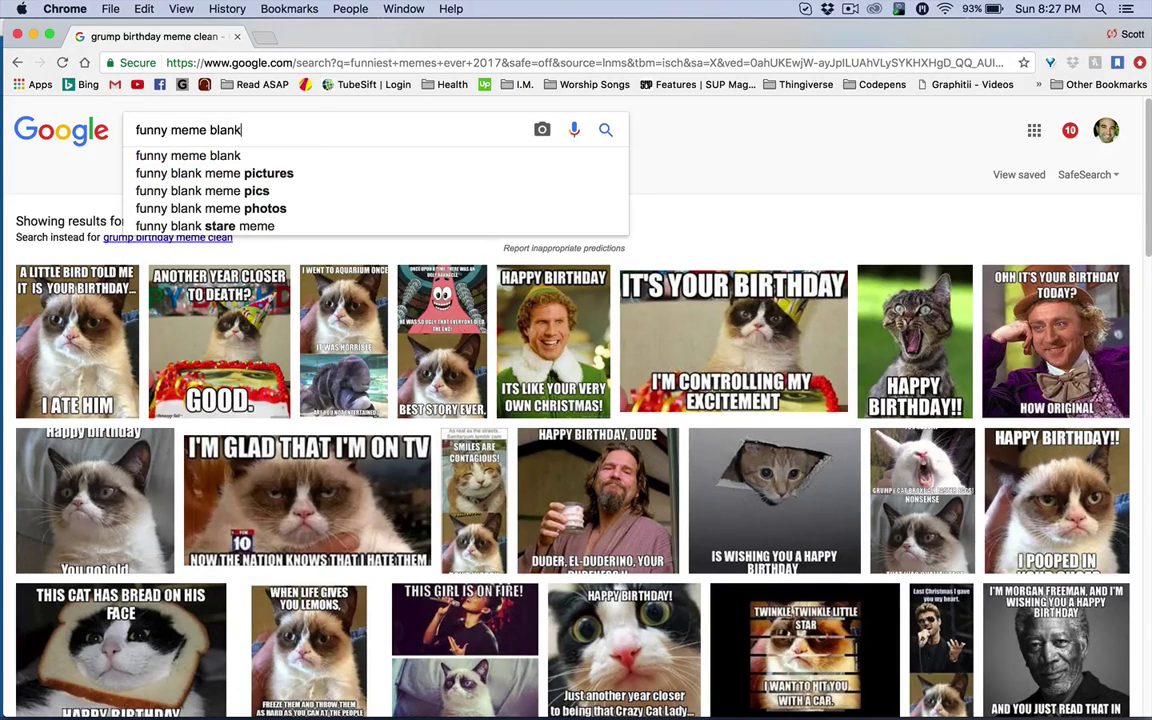
key(Return)
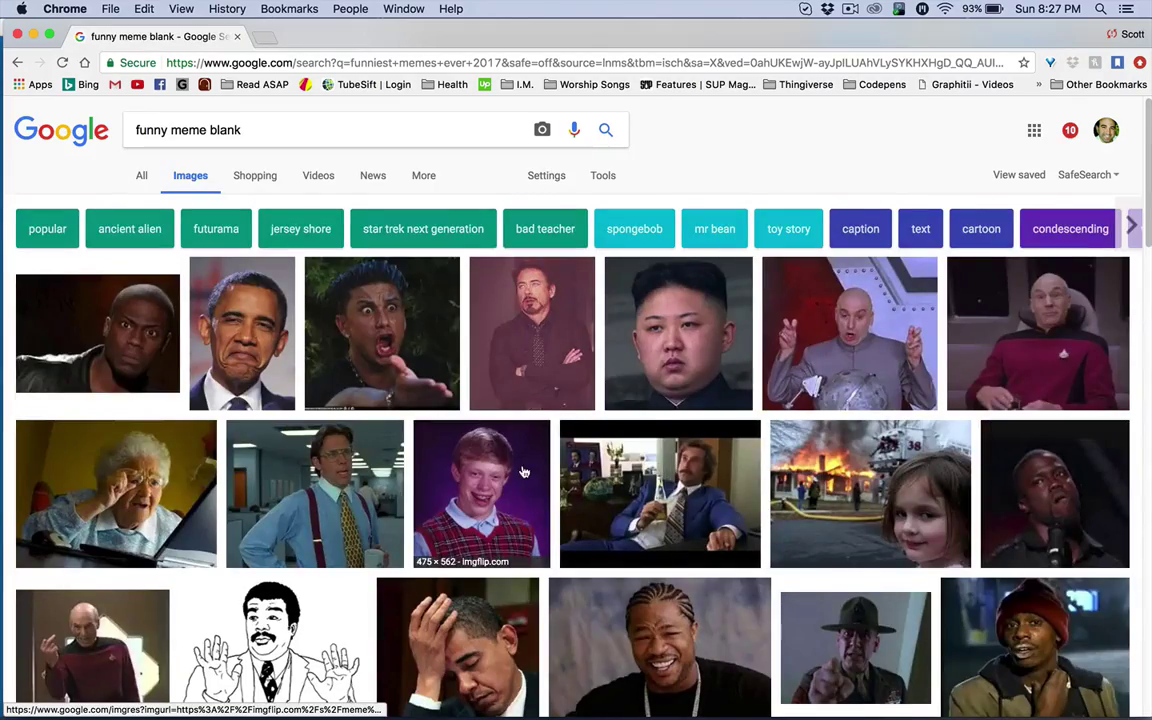
scroll(523, 472, down, 5)
scroll(604, 458, down, 3)
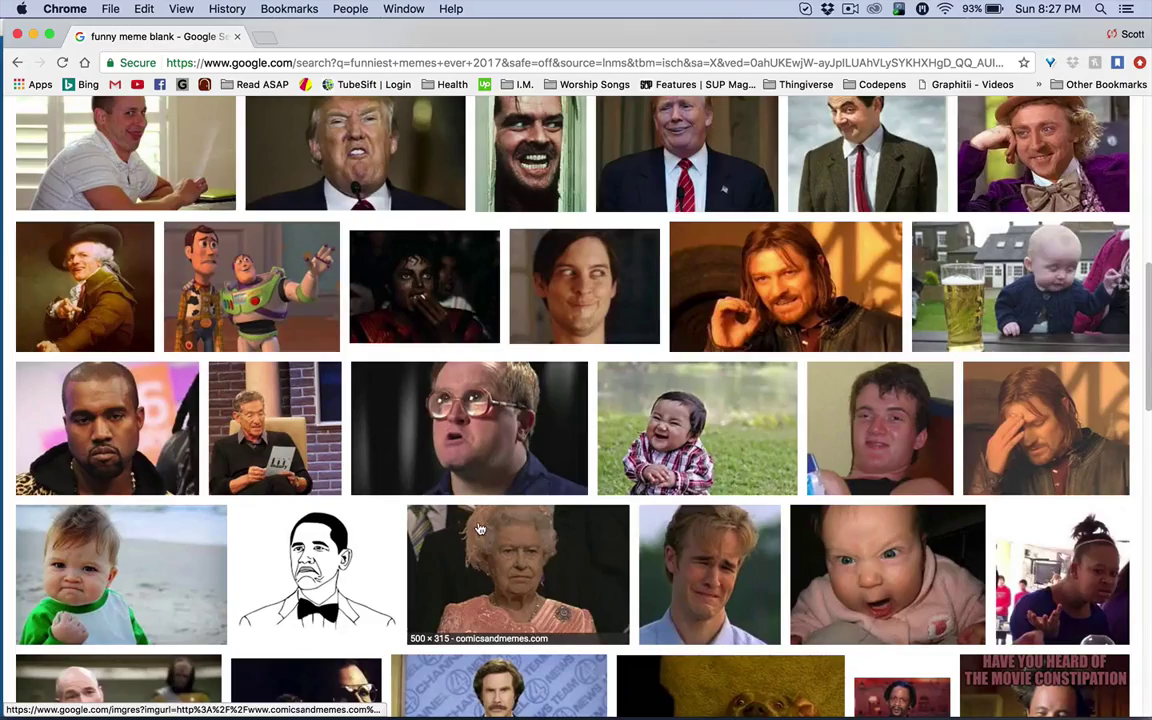
scroll(480, 528, down, 5)
scroll(902, 441, up, 3)
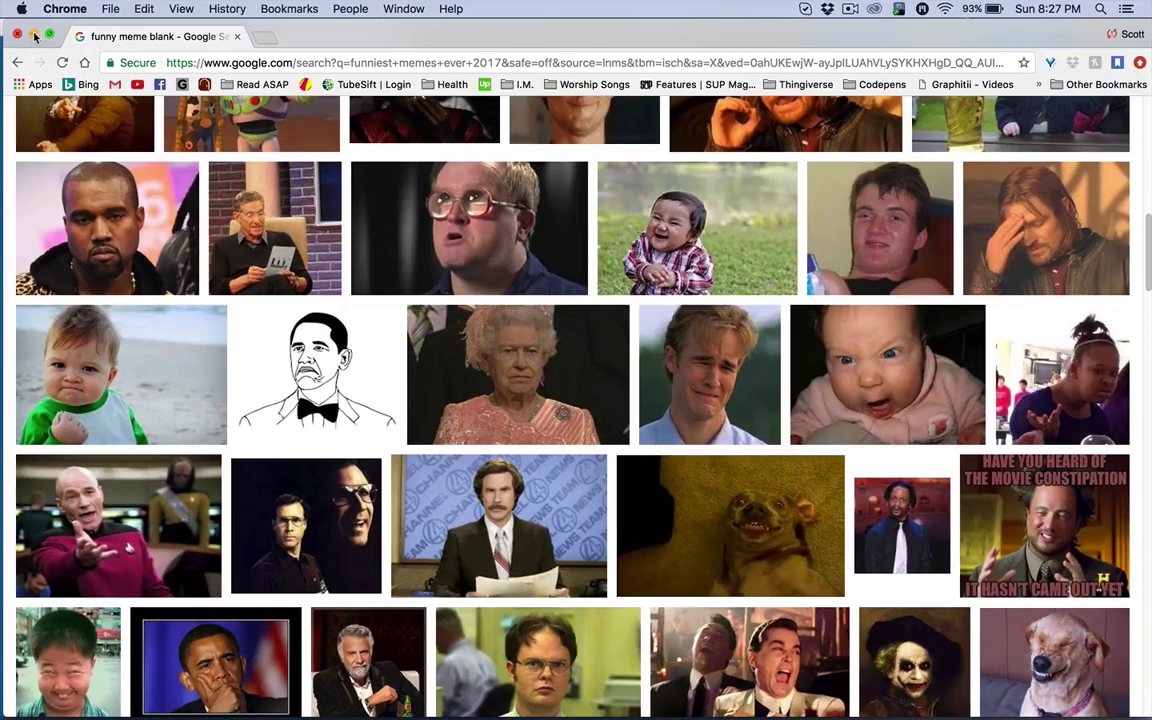
mouse_move(206, 712)
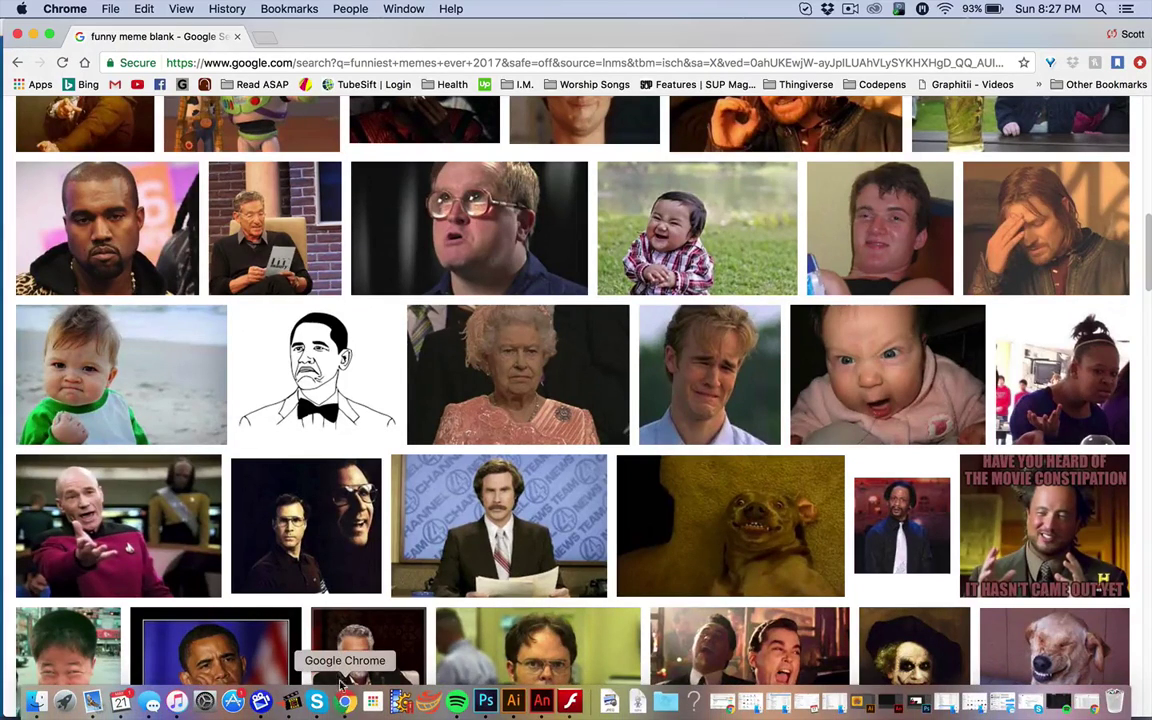
key(super+grave)
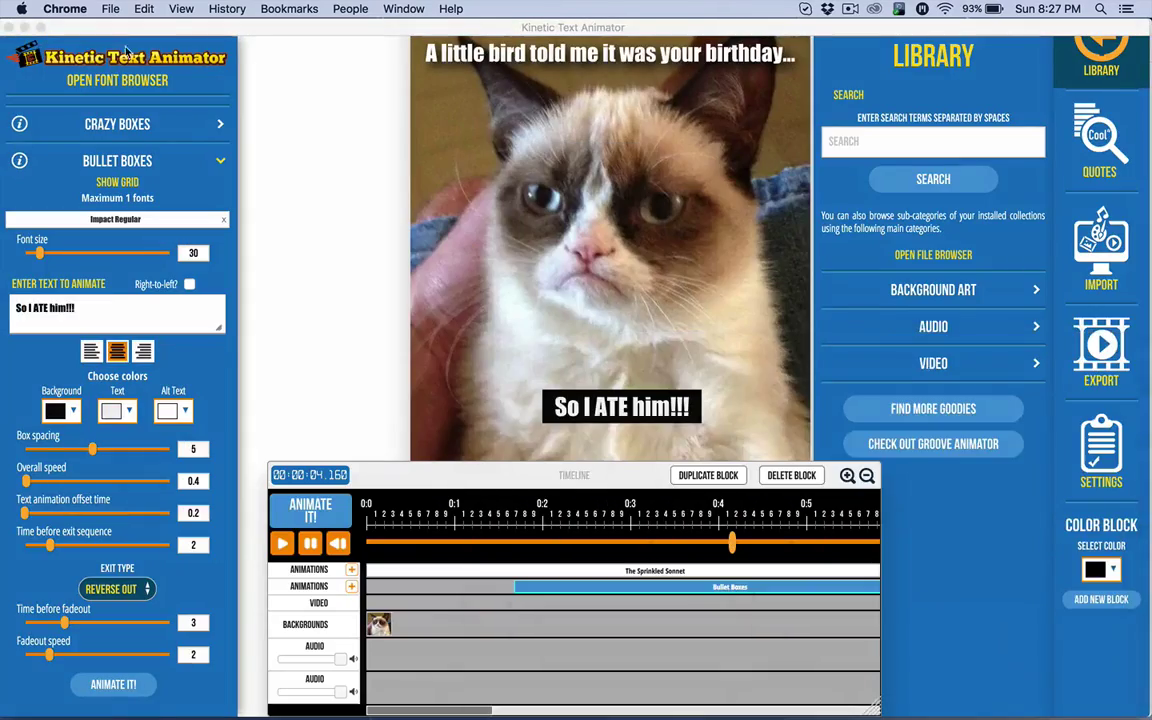